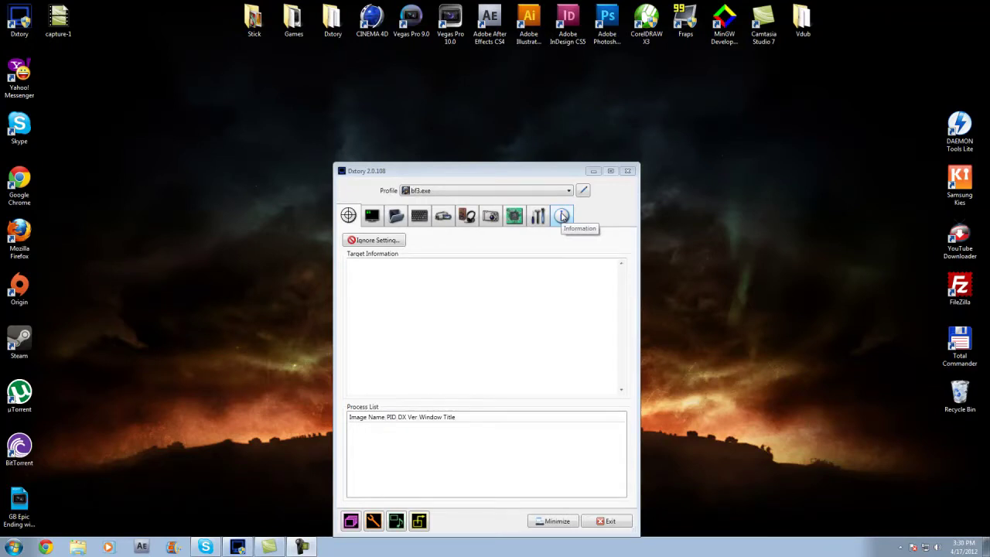
# Inspect the overlay's non-recording and recording status colours without changing them.
pyautogui.click(562, 217)
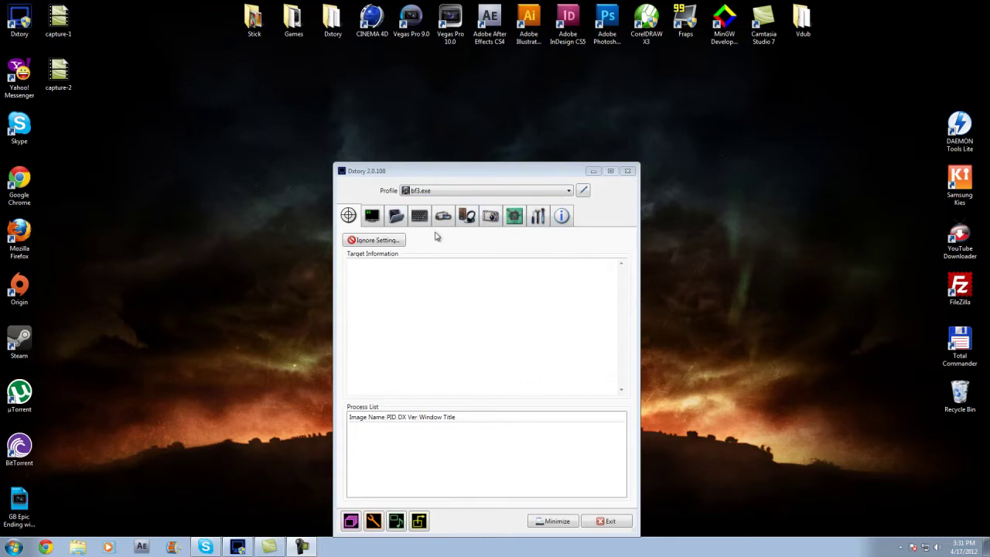
pyautogui.click(337, 164)
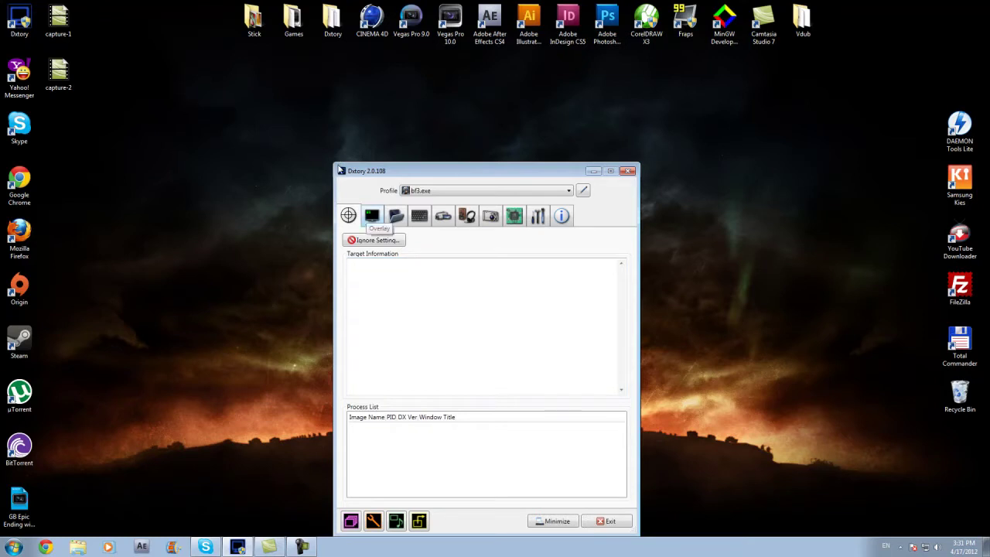
pyautogui.click(372, 216)
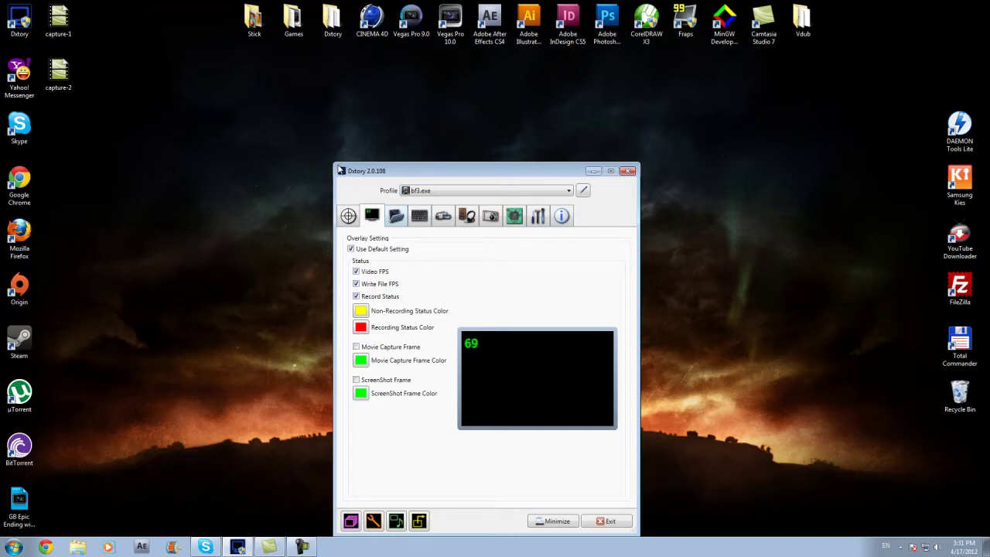
pyautogui.click(360, 310)
pyautogui.click(441, 325)
pyautogui.click(503, 406)
pyautogui.click(360, 327)
pyautogui.click(498, 422)
# Check the movie save folder E:\Youtube\BF3 in the folder browser, leaving it unchanged.
pyautogui.click(396, 216)
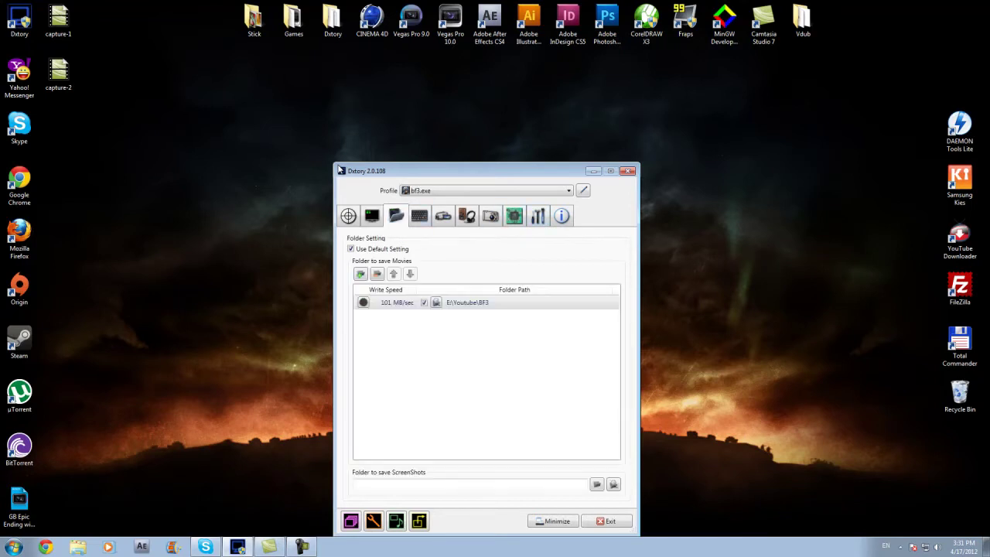
pyautogui.click(360, 273)
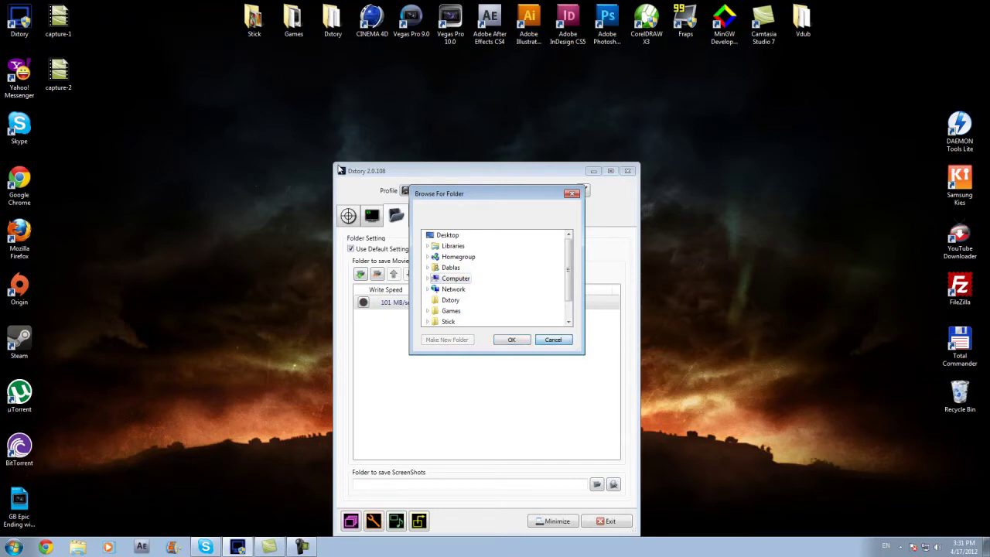
pyautogui.press('Escape')
# Review the F12 movie-capture and F11 screenshot hotkeys, then move to movie settings.
pyautogui.hotkey('ctrl', 'Tab')
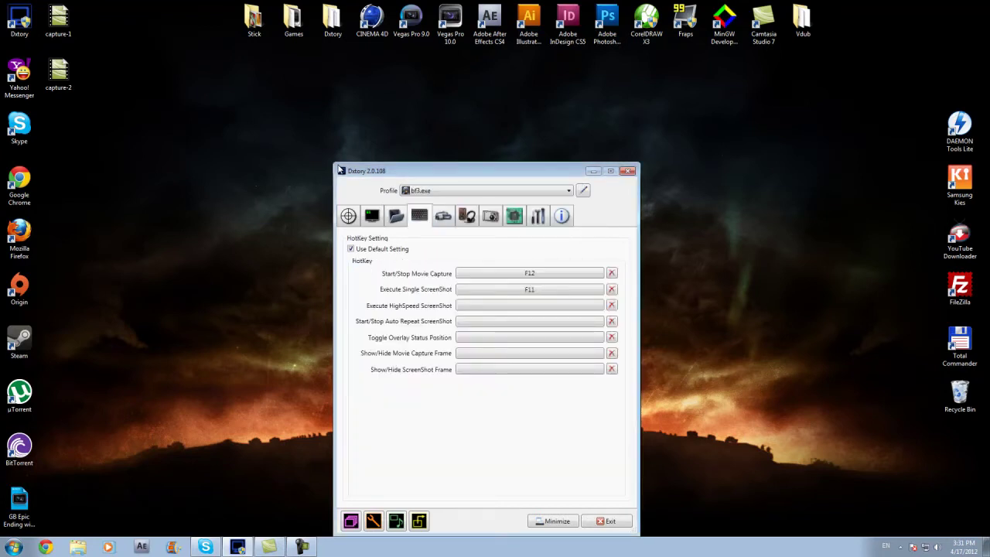
pyautogui.press('Tab')
pyautogui.hotkey('ctrl', 'Tab')
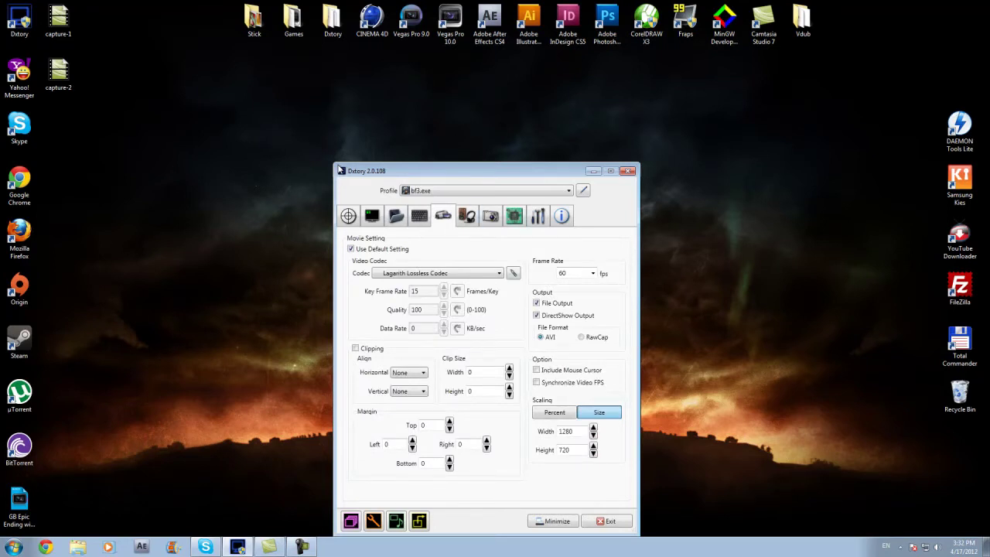
# Browse the Dxtory, Fraps, ffdshow, Huffyuv, x264vfw and Xvid codec entries, keeping Lagarith Lossless Codec.
pyautogui.hotkey('alt', 'Down')
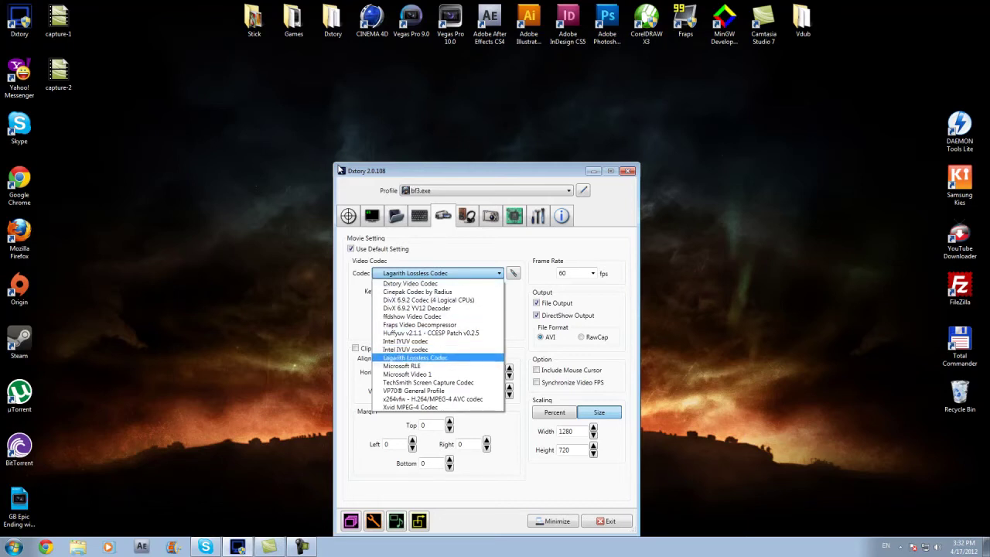
pyautogui.press('Up')
pyautogui.press('Up')
pyautogui.press('Up')
pyautogui.press('Up')
pyautogui.press('Up')
pyautogui.press('Up')
pyautogui.press('Up')
pyautogui.press('Up')
pyautogui.press('Up')
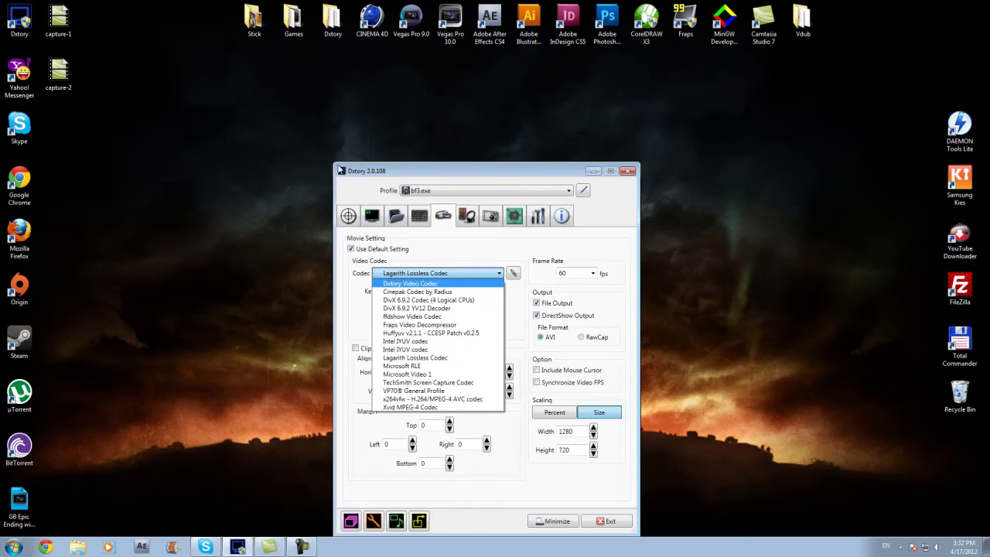
pyautogui.press('Down')
pyautogui.press('Down')
pyautogui.press('Down')
pyautogui.press('Down')
pyautogui.press('Down')
pyautogui.press('Down')
pyautogui.press('Down')
pyautogui.press('Down')
pyautogui.press('Down')
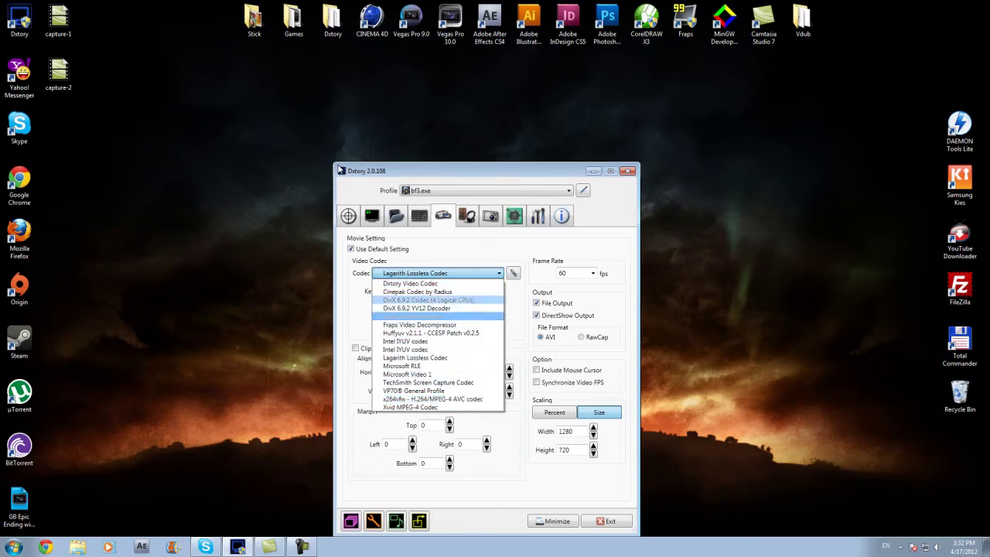
pyautogui.press('Up')
pyautogui.press('Up')
pyautogui.press('Up')
pyautogui.press('Up')
pyautogui.press('Up')
pyautogui.press('Up')
pyautogui.press('Down')
pyautogui.press('Down')
pyautogui.press('Down')
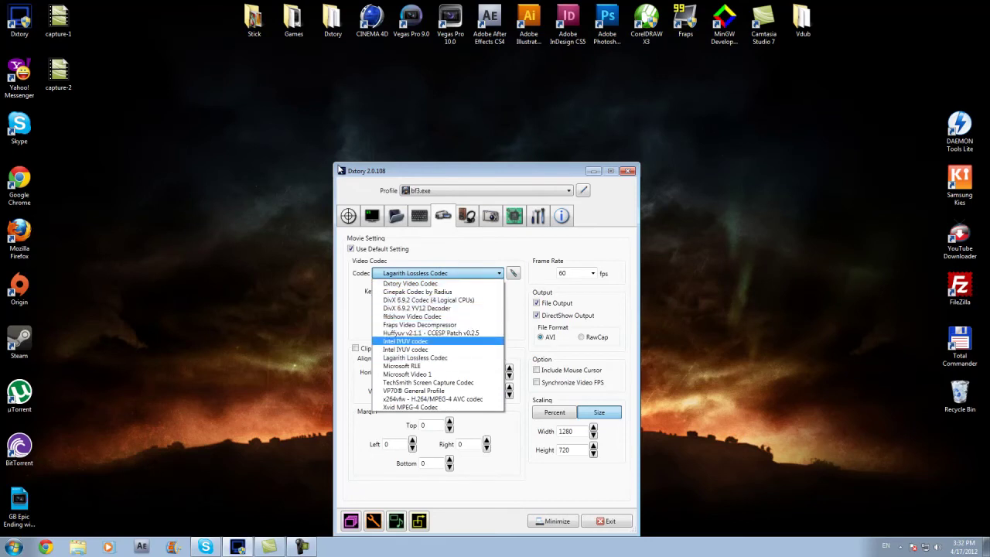
pyautogui.press('Up')
pyautogui.press('Up')
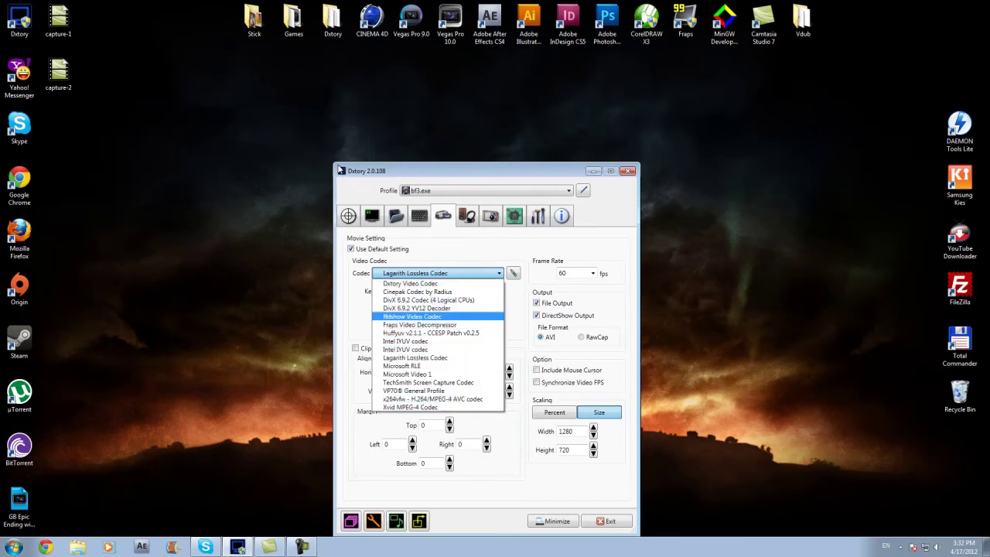
pyautogui.press('Up')
pyautogui.press('Up')
pyautogui.press('Up')
pyautogui.press('Down')
pyautogui.press('Down')
pyautogui.press('Down')
pyautogui.press('Down')
pyautogui.press('Down')
pyautogui.press('Down')
pyautogui.press('Down')
pyautogui.press('Down')
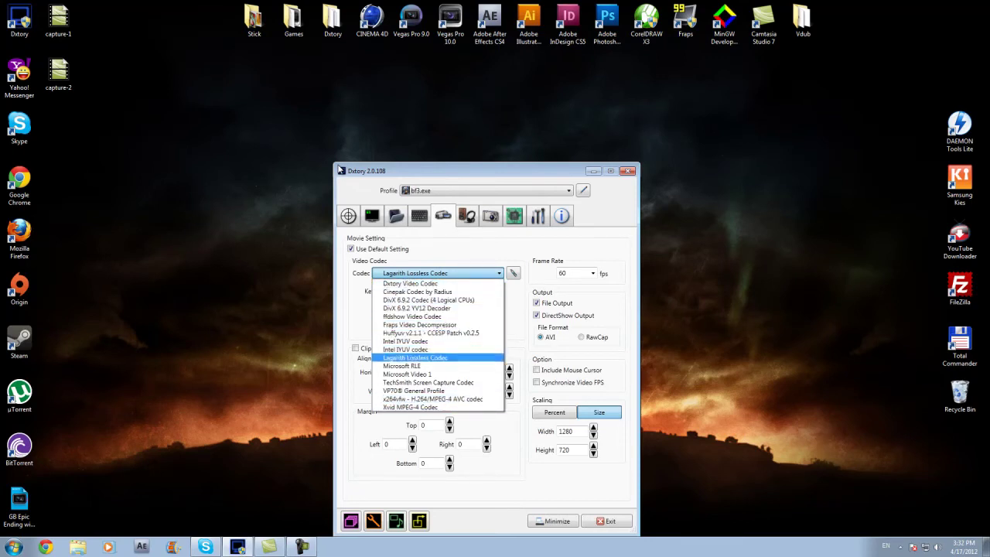
pyautogui.press('Down')
pyautogui.press('Up')
pyautogui.press('Up')
pyautogui.press('Up')
pyautogui.press('Up')
pyautogui.press('Up')
pyautogui.press('Up')
pyautogui.press('Up')
pyautogui.press('Up')
pyautogui.press('Up')
pyautogui.press('Up')
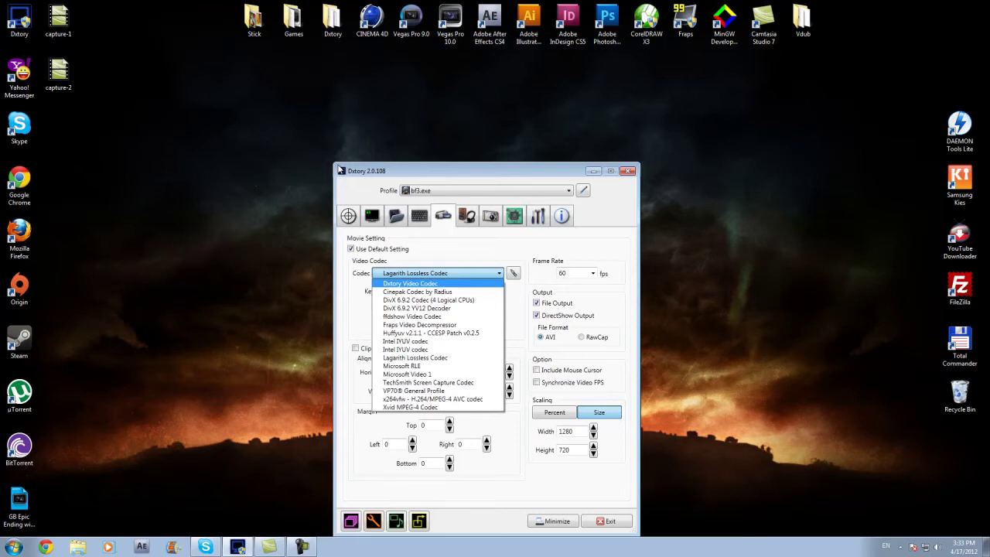
pyautogui.press('Down')
pyautogui.press('Down')
pyautogui.press('Down')
pyautogui.press('Down')
pyautogui.press('Down')
pyautogui.press('Down')
pyautogui.press('Down')
pyautogui.press('Down')
pyautogui.press('Down')
pyautogui.press('Down')
pyautogui.press('Down')
pyautogui.press('Down')
pyautogui.press('Down')
pyautogui.press('Down')
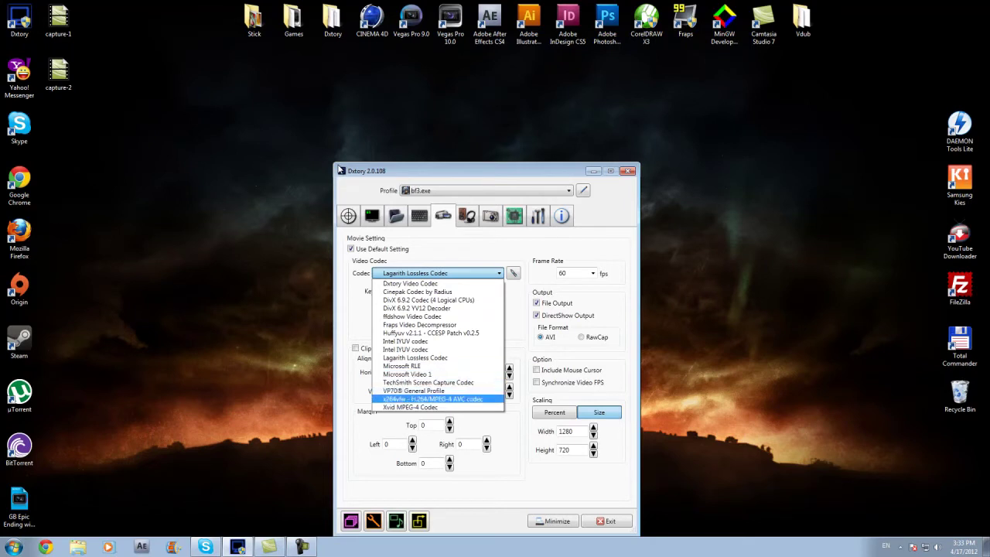
pyautogui.press('Down')
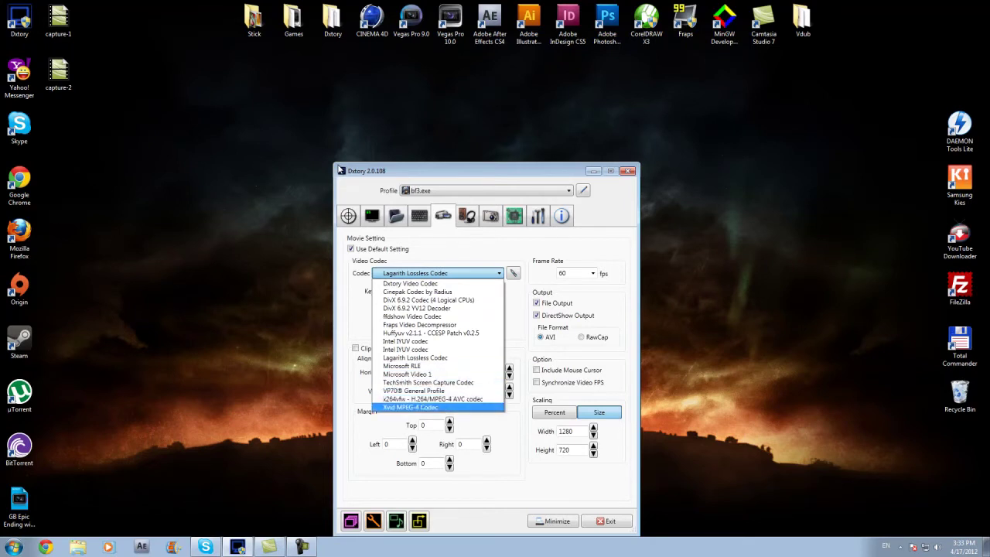
pyautogui.press('Up')
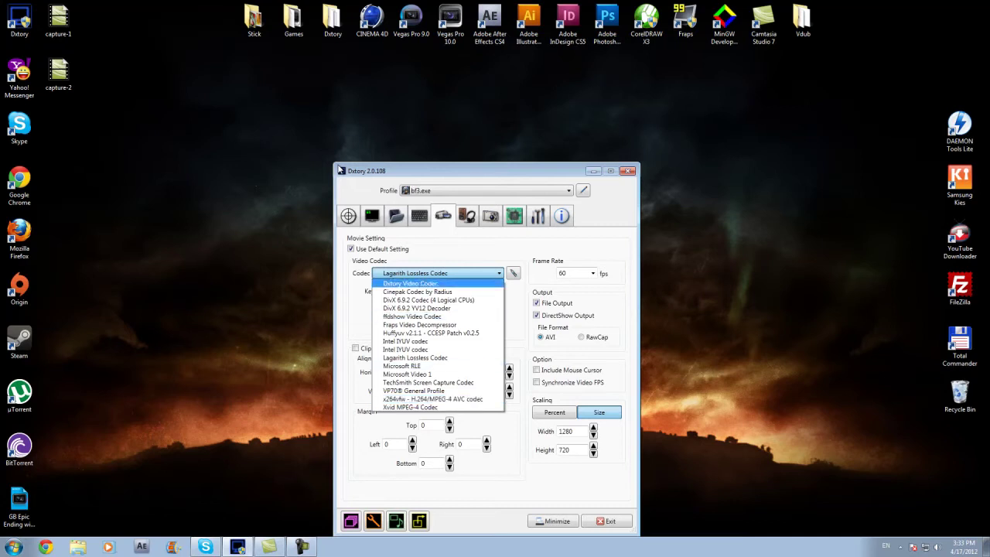
pyautogui.press('Escape')
# Keep Lagarith Lossless Codec after previewing Microsoft RLE and x264vfw, and open its configuration.
pyautogui.moveTo(397, 60); pyautogui.dragTo(980, 139)
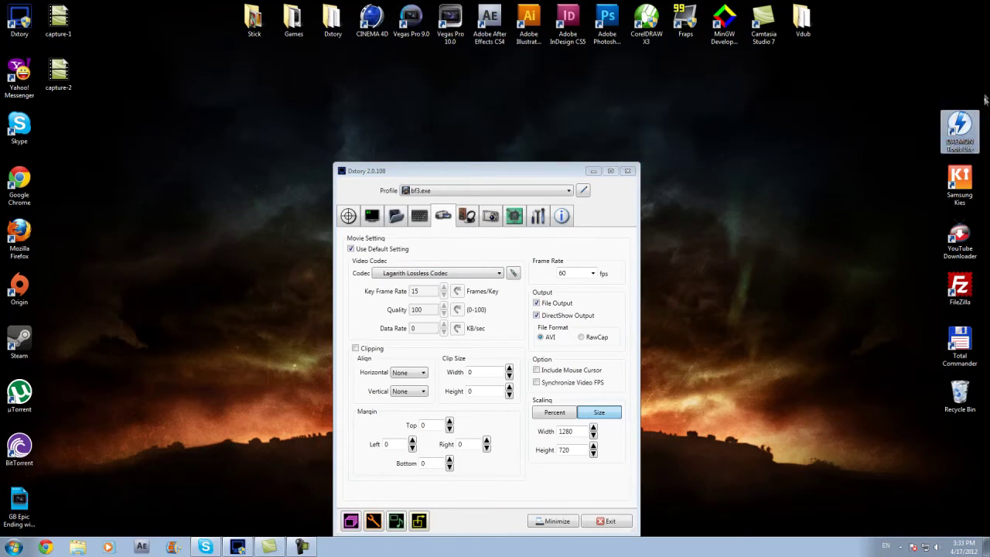
pyautogui.moveTo(939, 4); pyautogui.dragTo(826, 433)
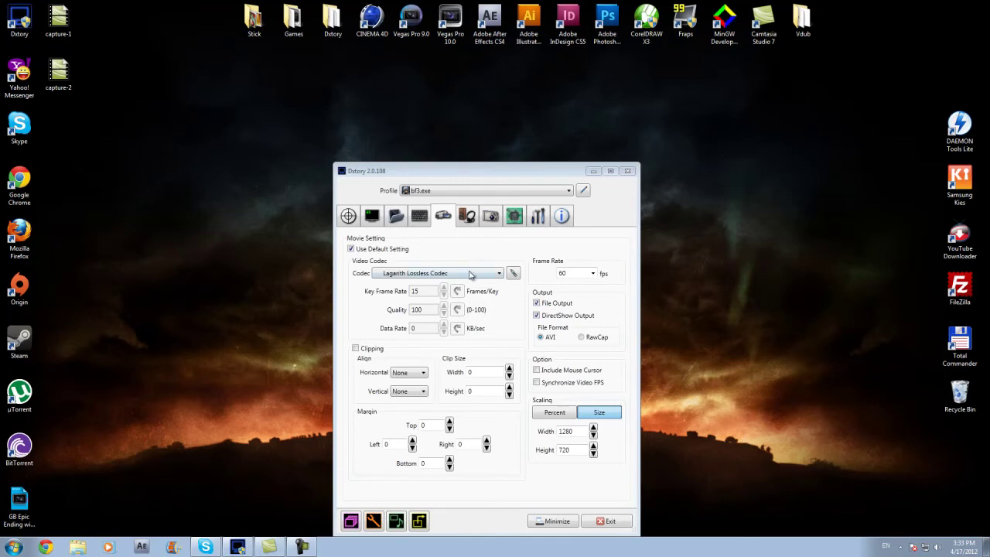
pyautogui.click(469, 273)
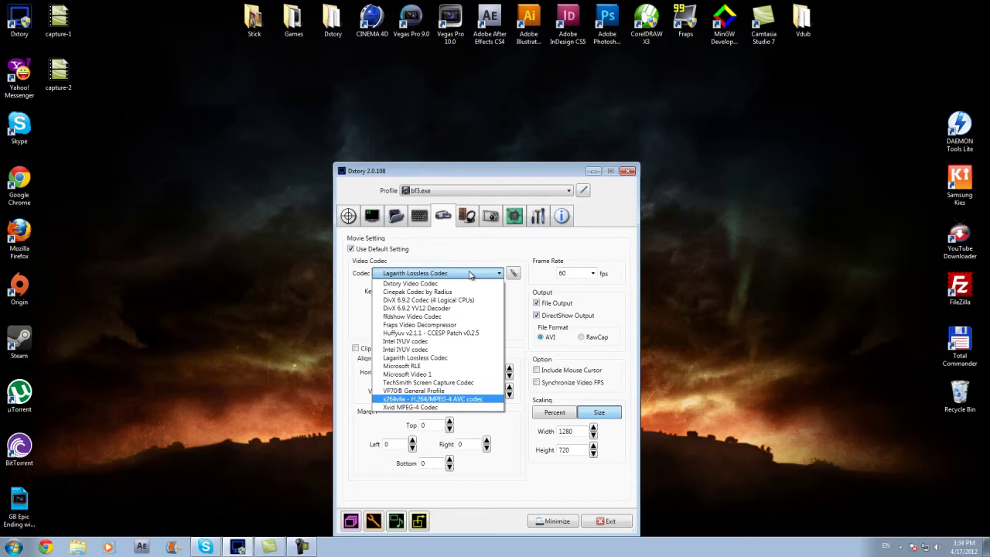
pyautogui.press('Up')
pyautogui.press('Up')
pyautogui.press('Up')
pyautogui.press('Up')
pyautogui.press('Up')
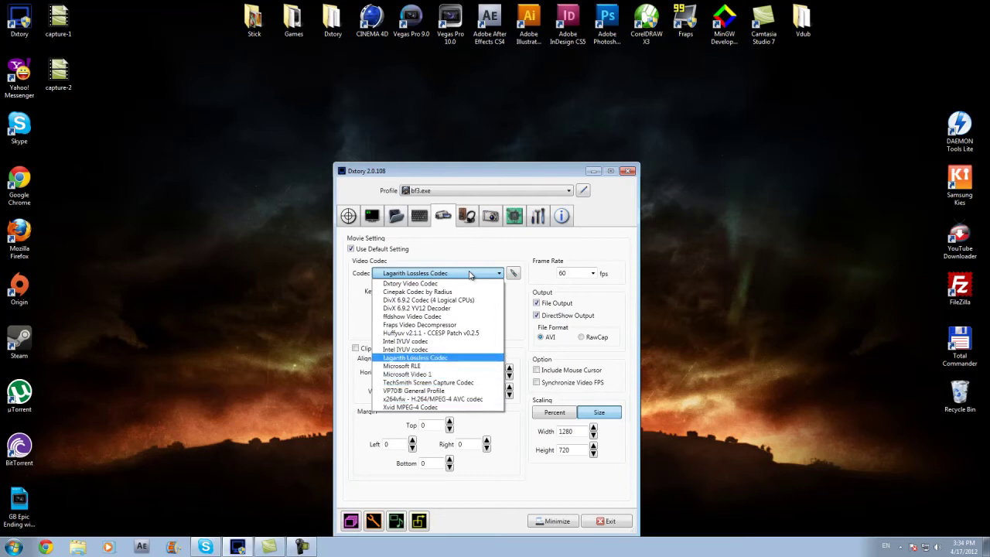
pyautogui.press('Down')
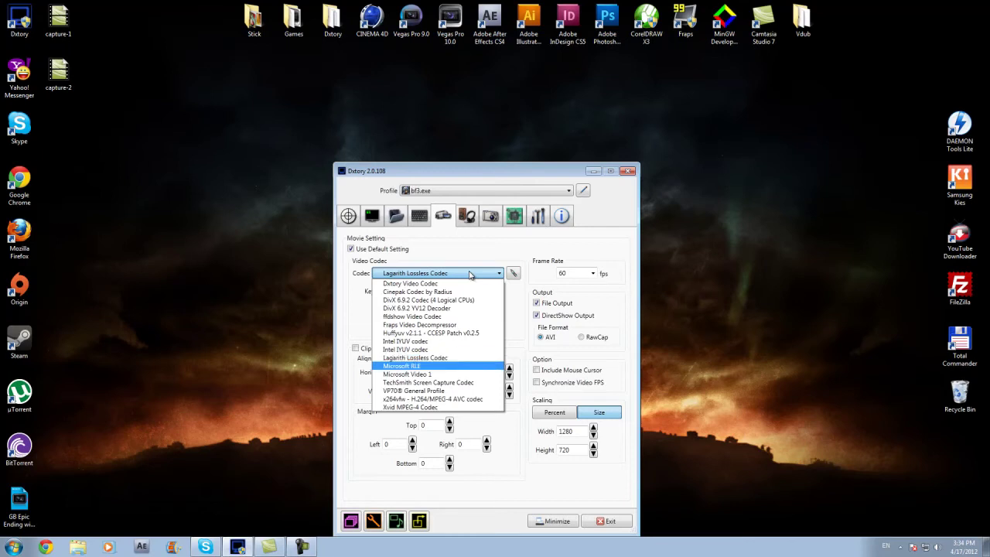
pyautogui.press('Up')
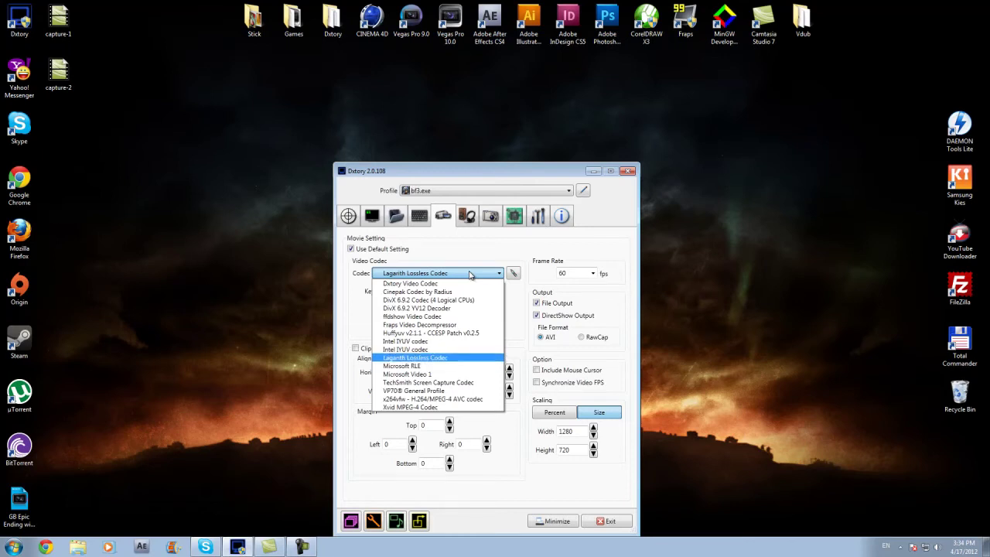
pyautogui.press('Down')
pyautogui.press('Down')
pyautogui.press('Down')
pyautogui.press('Down')
pyautogui.press('Down')
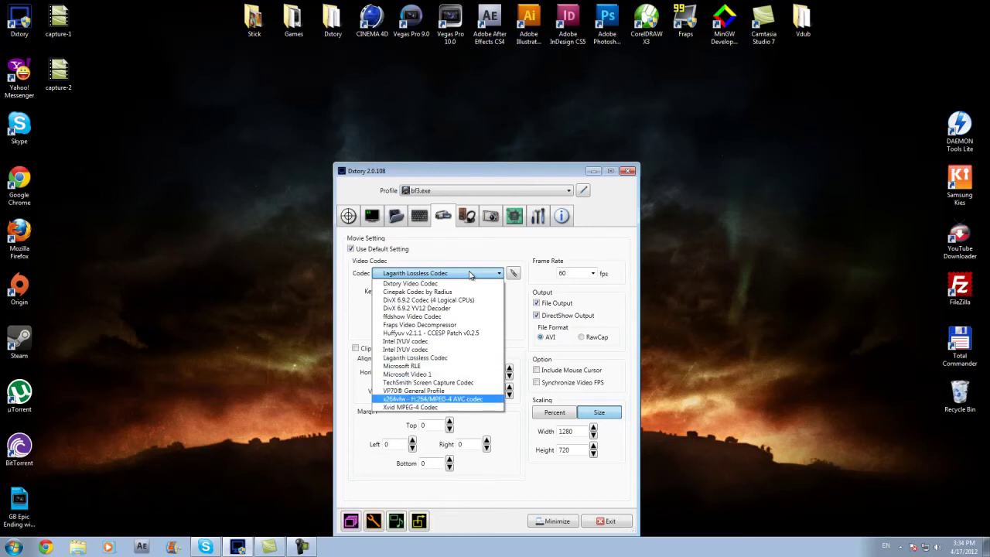
pyautogui.press('Up')
pyautogui.press('Up')
pyautogui.press('Up')
pyautogui.press('Up')
pyautogui.press('Up')
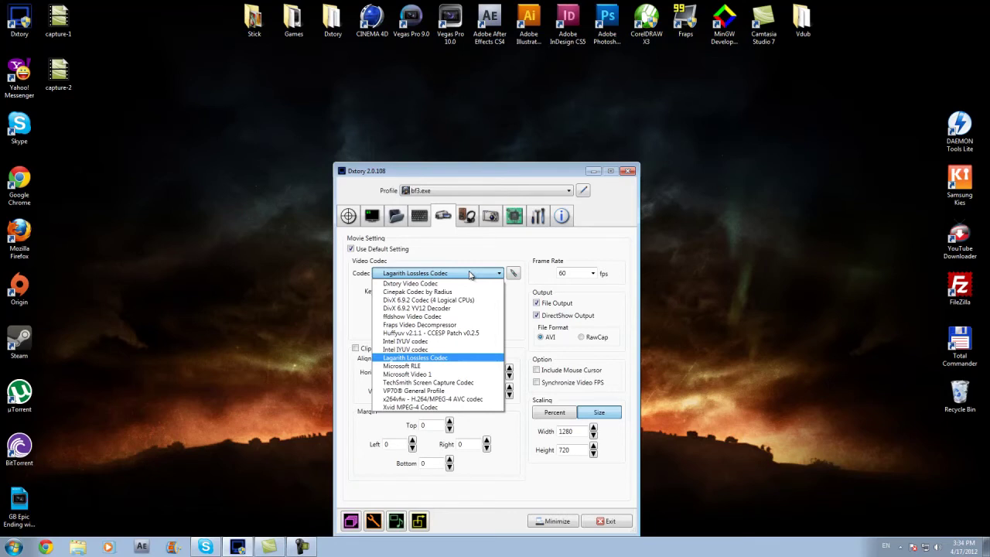
pyautogui.click(469, 275)
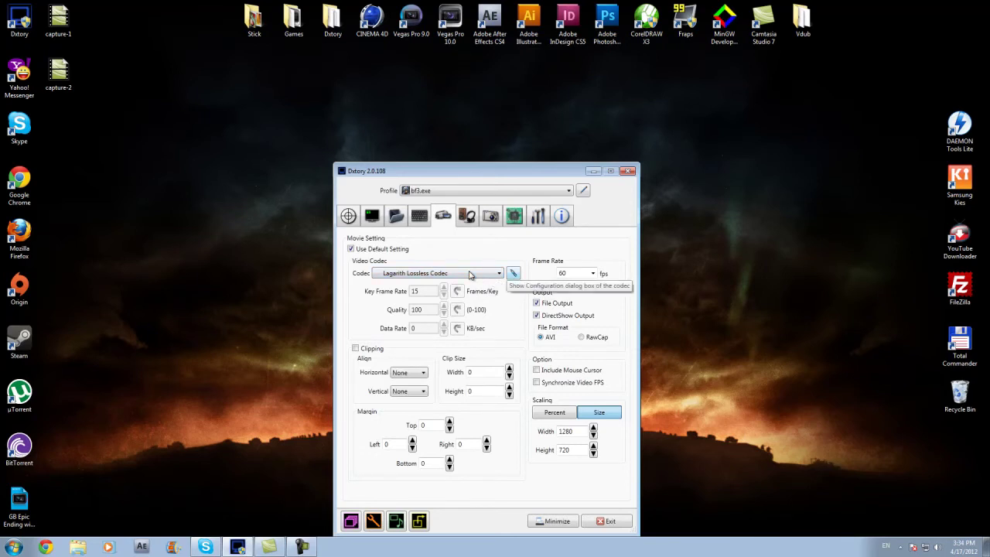
pyautogui.click(513, 272)
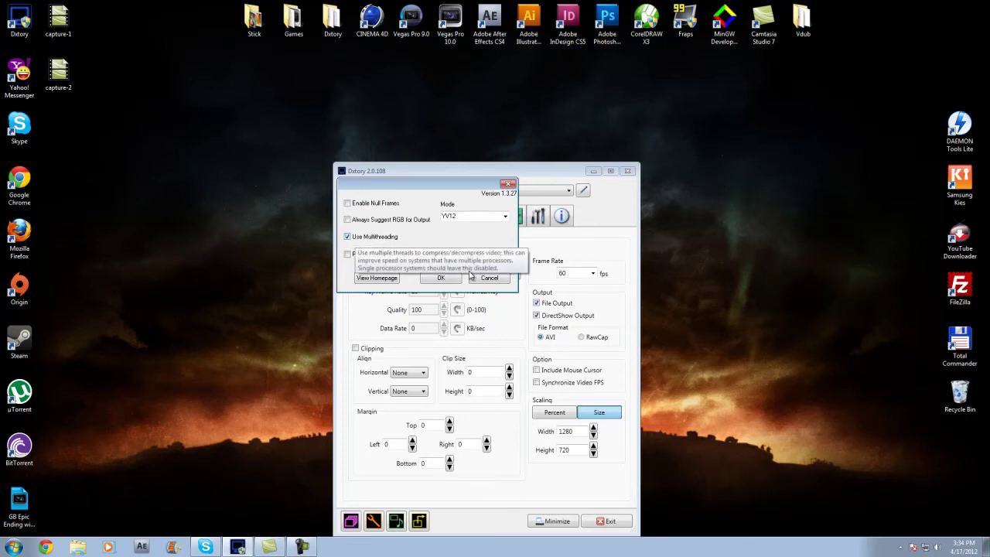
# Keep the Lagarith mode at YV12 after previewing RGB and RGBA, and confirm with OK.
pyautogui.hotkey('alt', 'Down')
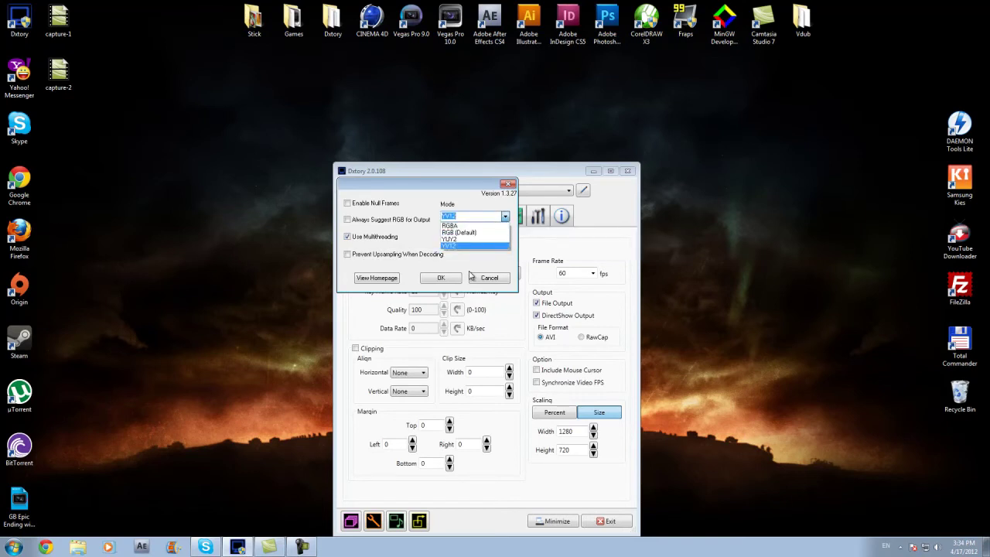
pyautogui.press('Up')
pyautogui.press('Up')
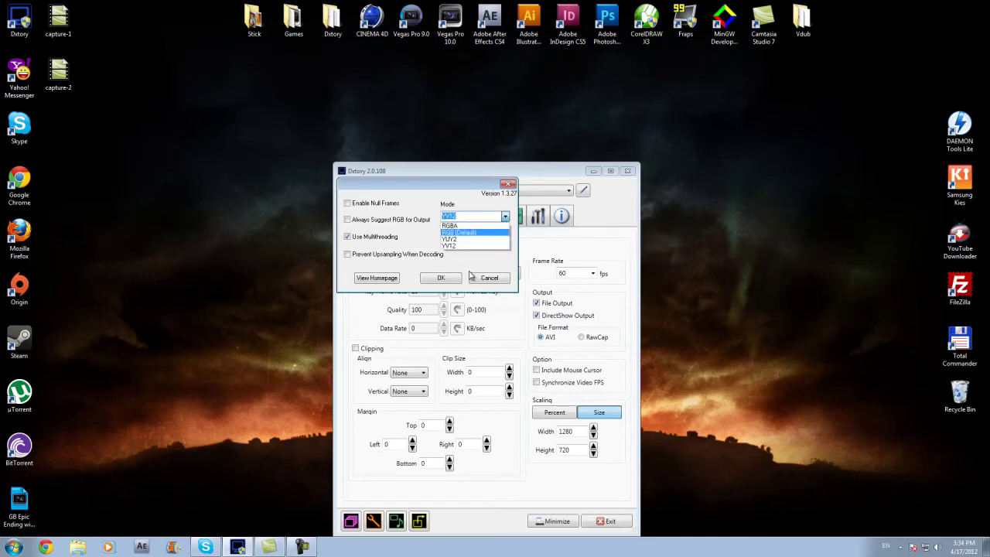
pyautogui.press('Up')
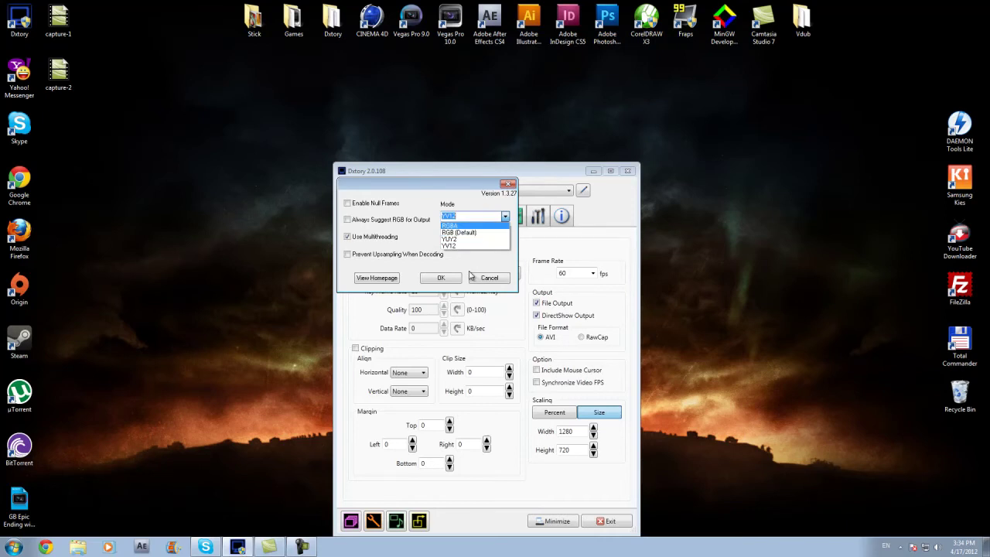
pyautogui.press('Down')
pyautogui.press('Down')
pyautogui.press('Down')
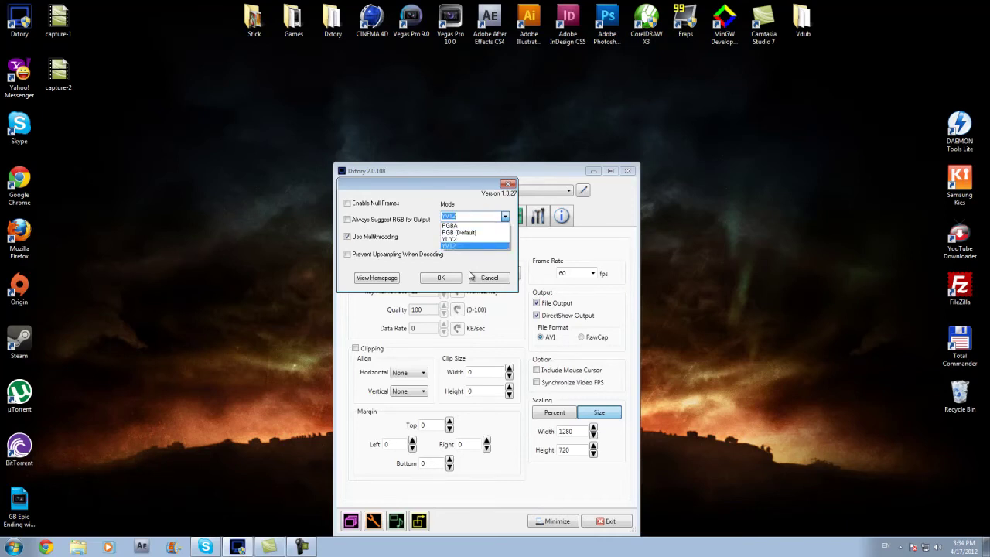
pyautogui.press('Return')
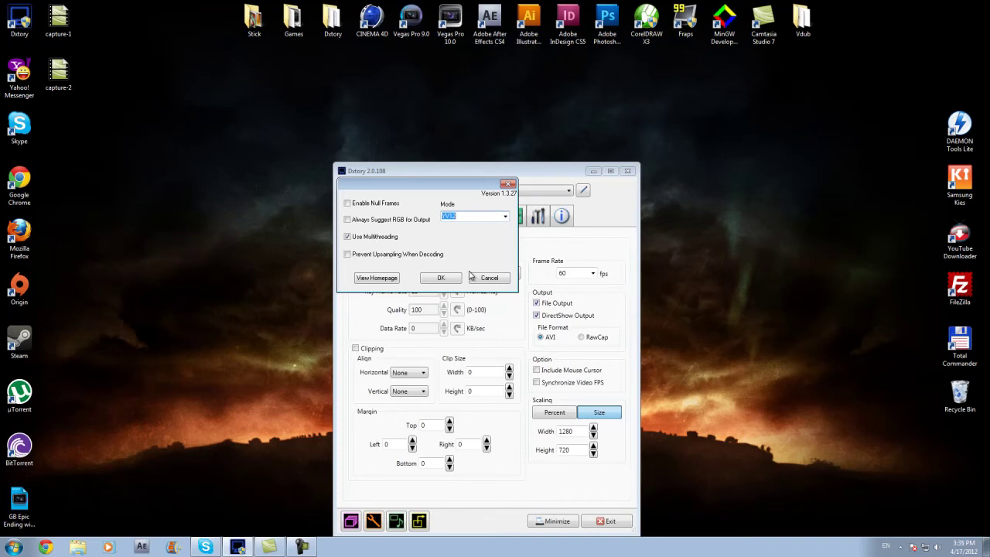
pyautogui.press('Return')
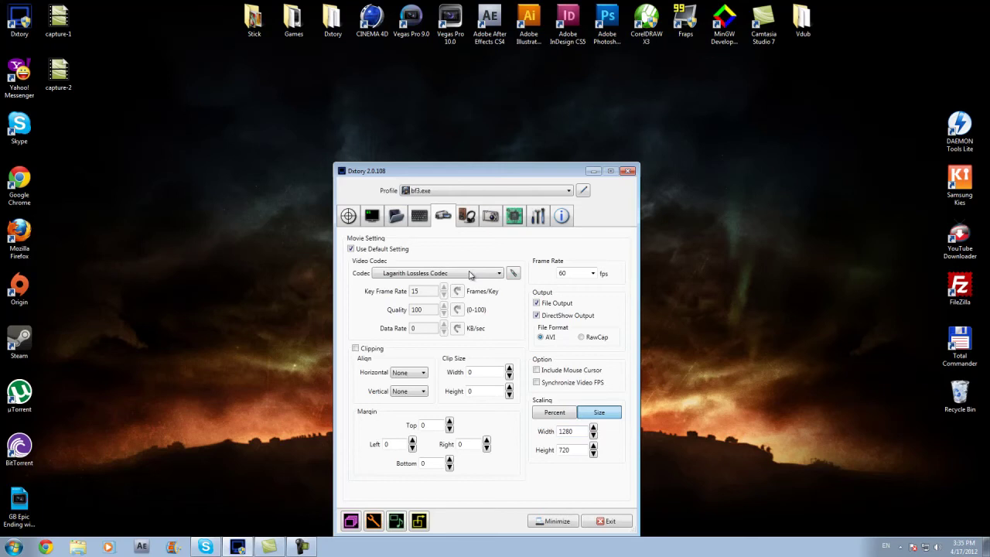
# Show the audio settings: sound on, PCM codec, 48000 Hz, 16-bit stereo.
pyautogui.click(467, 215)
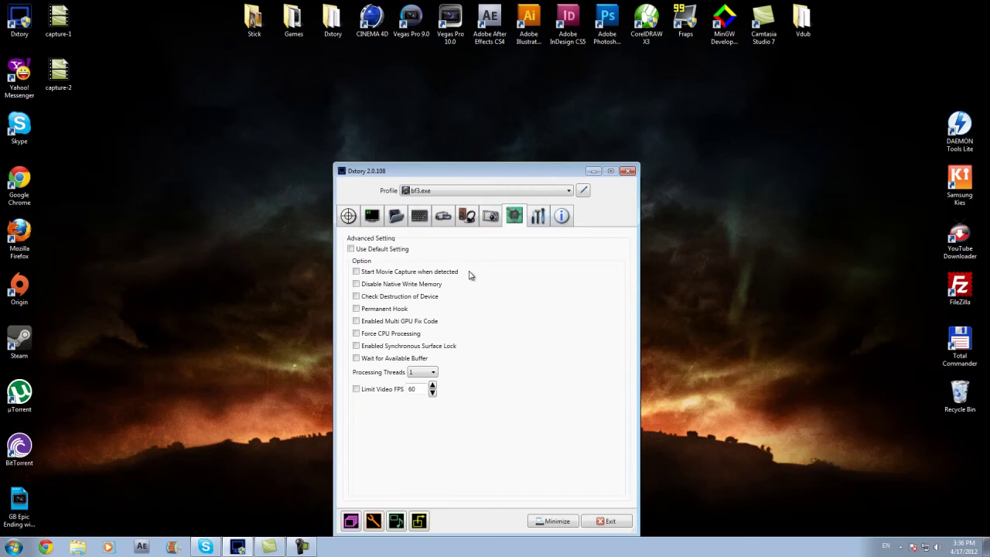
# Pass the global settings and return to the Target Information page for bf3.exe.
pyautogui.press('Right')
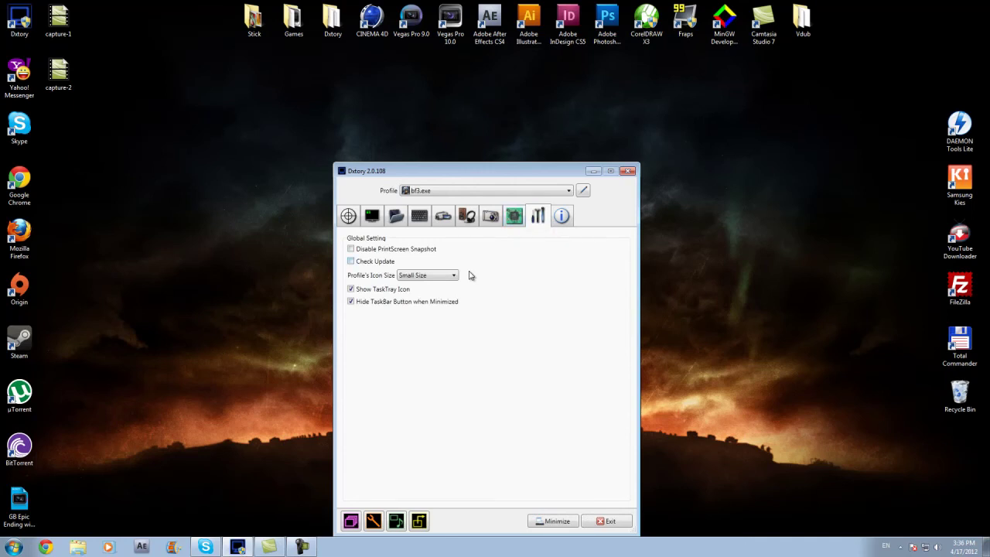
pyautogui.press('Right')
pyautogui.press('Right')
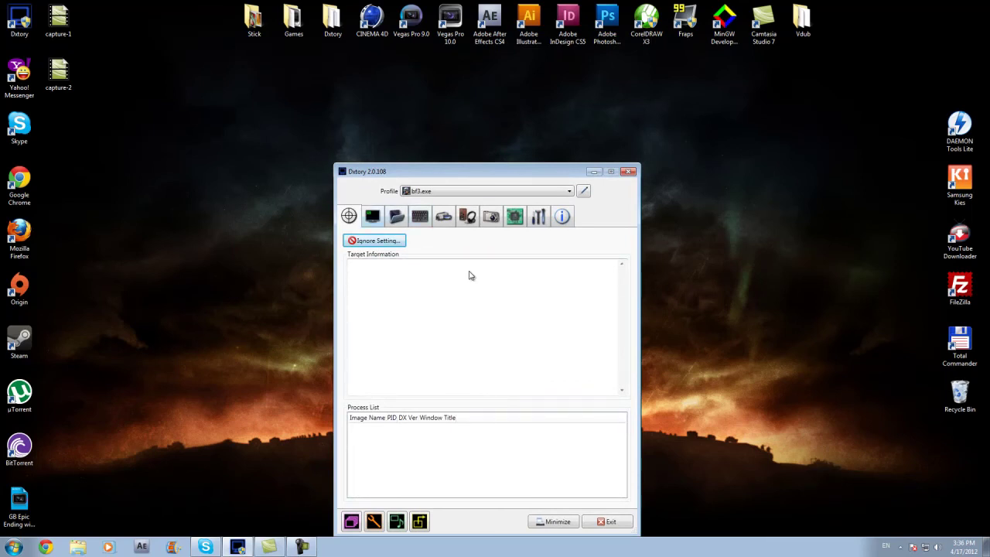
# Cycle through the overlay, folder, hotkey, audio and screenshot pages back to Movie Setting.
pyautogui.hotkey('ctrl', 'Tab')
pyautogui.hotkey('ctrl', 'Tab')
pyautogui.hotkey('ctrl', 'Tab')
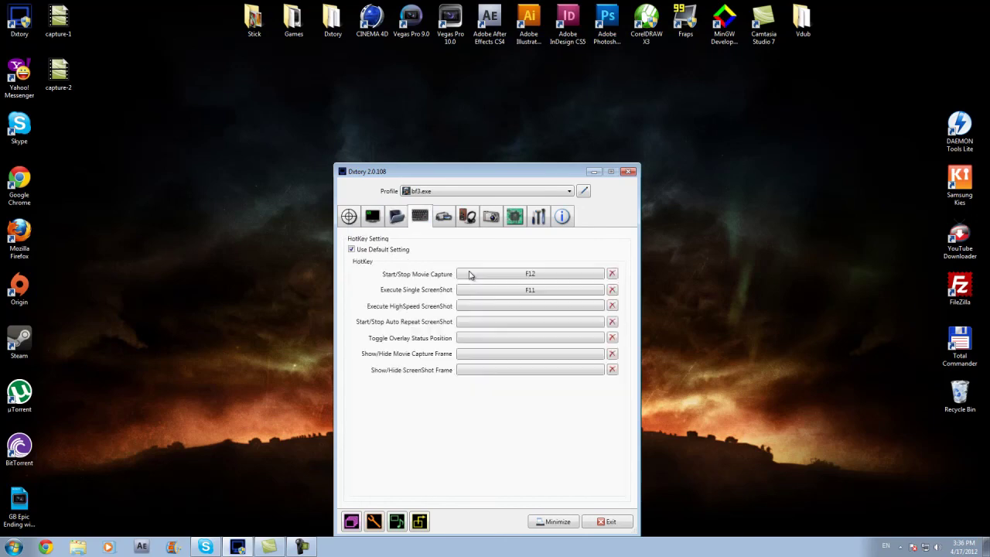
pyautogui.hotkey('ctrl', 'Tab')
pyautogui.hotkey('ctrl', 'Tab')
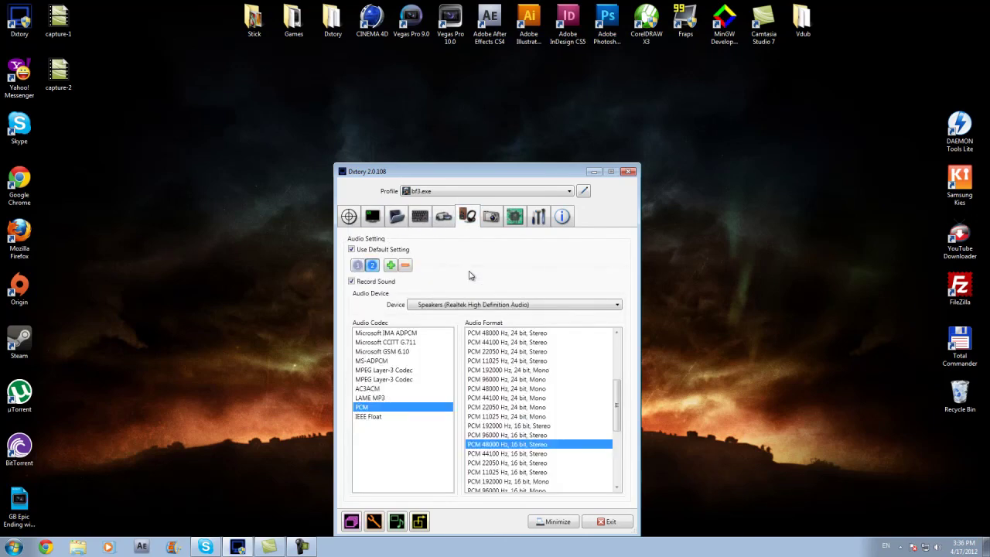
pyautogui.hotkey('ctrl', 'Tab')
pyautogui.hotkey('ctrl', 'shift', 'Tab')
pyautogui.hotkey('ctrl', 'shift', 'Tab')
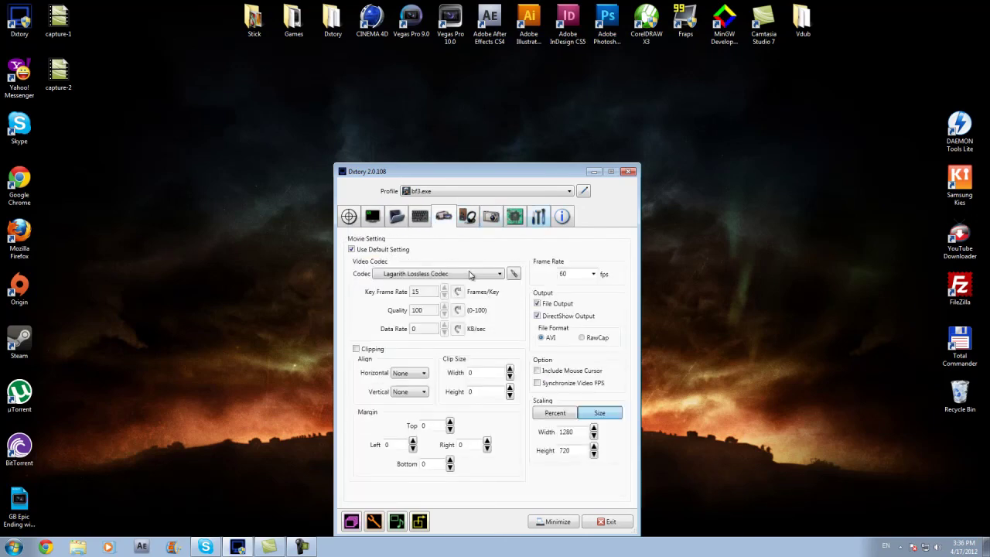